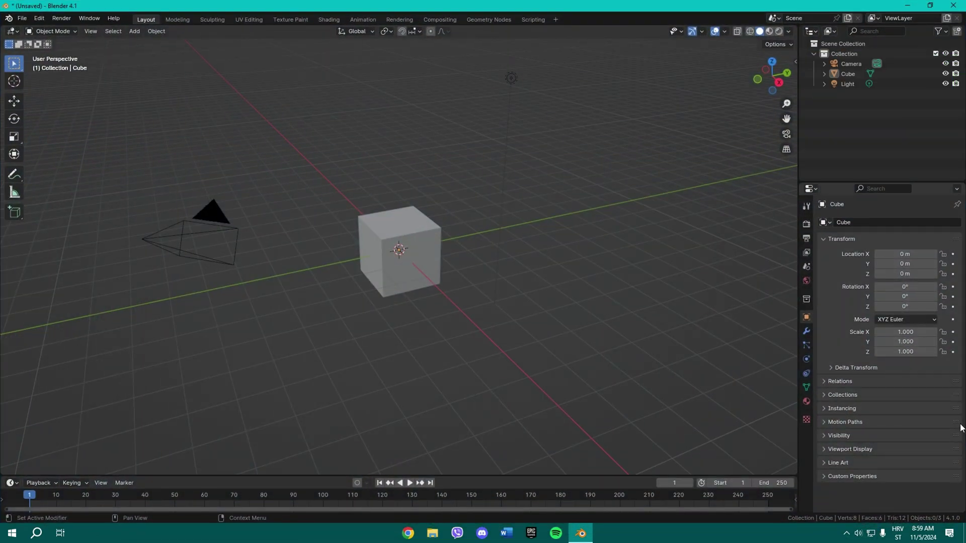
Step: Box-select the default camera, cube and light in the viewport
drag(546, 278, 169, 198)
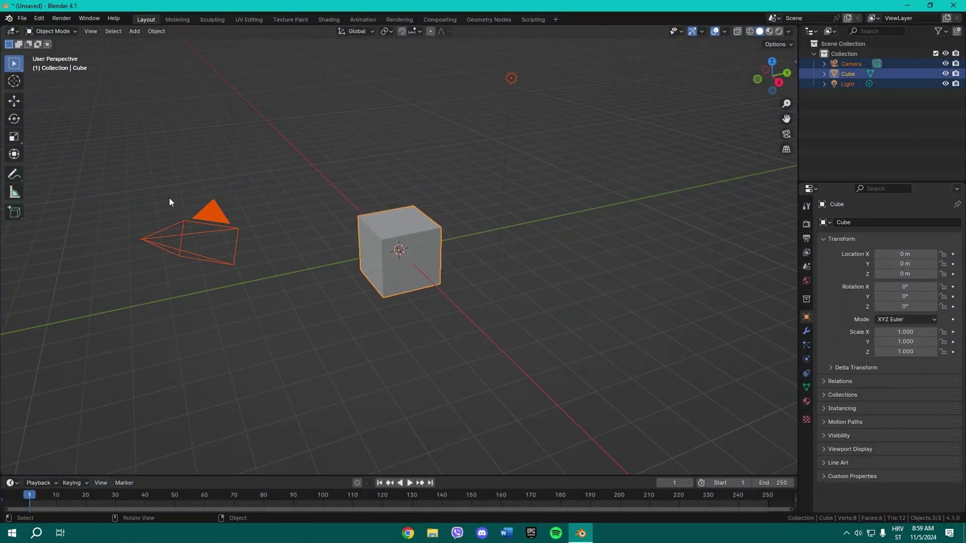
Step: Delete the default objects and add a cylinder scaled down to about 0.489
key(Delete)
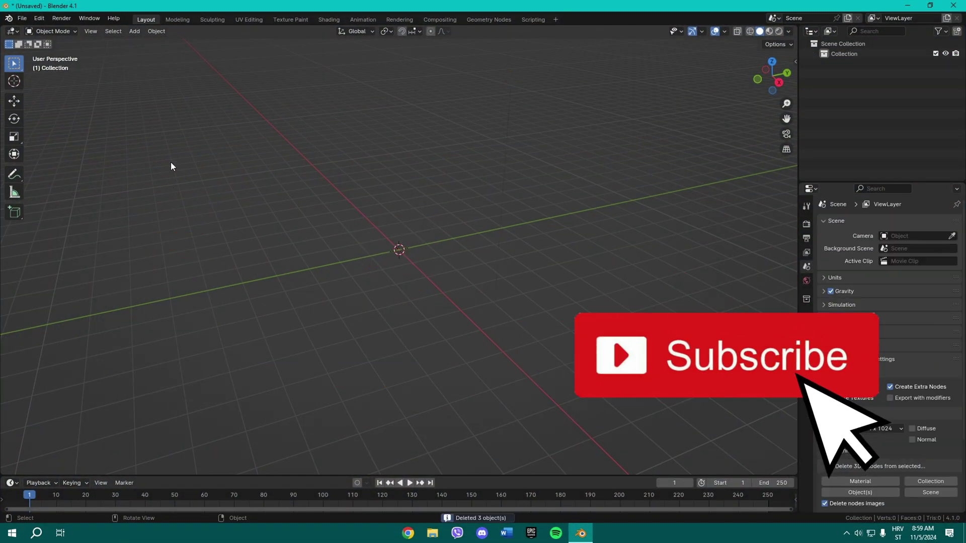
click(134, 32)
mouse_move(151, 43)
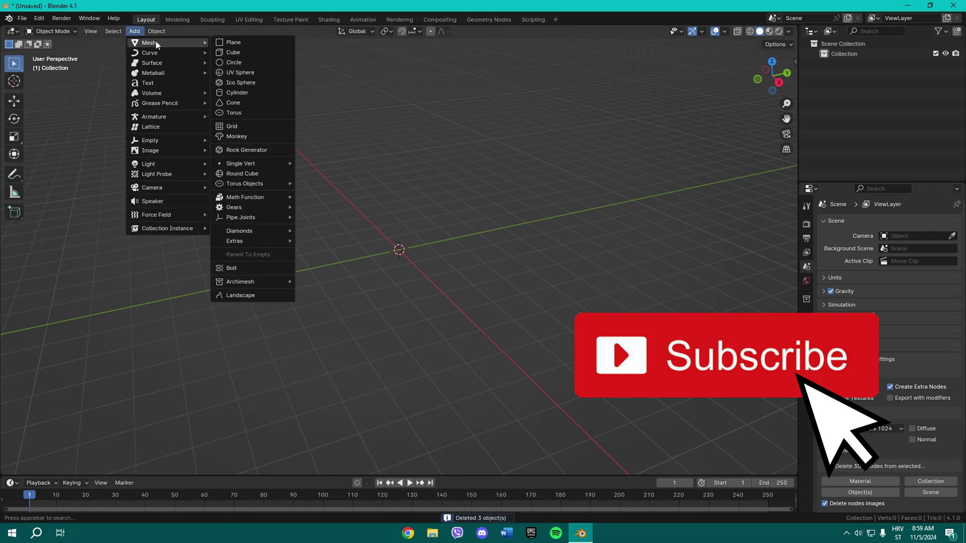
click(247, 92)
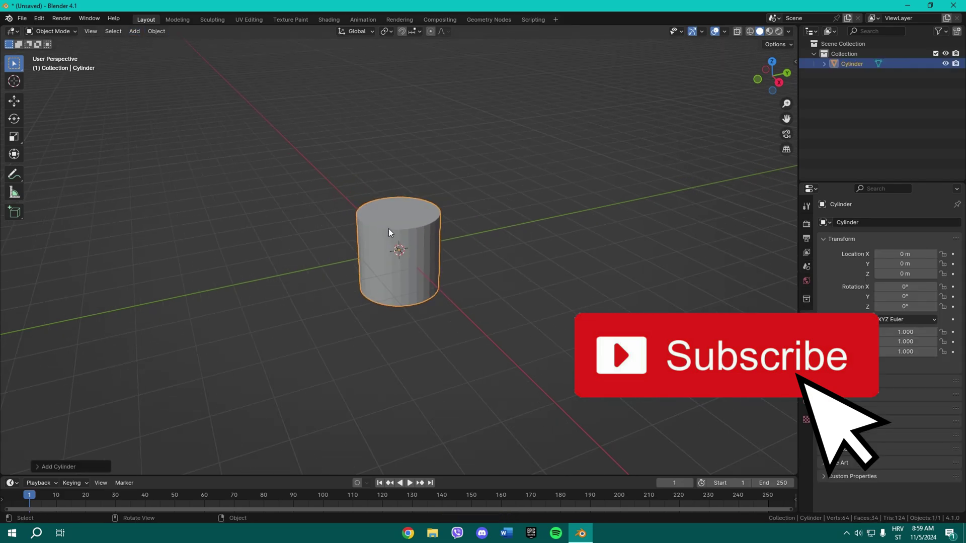
key(s)
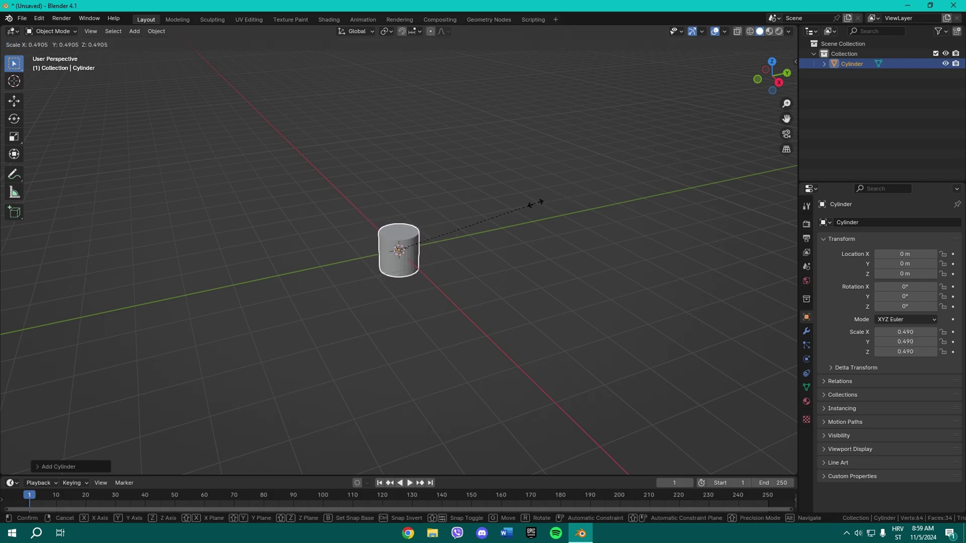
click(534, 203)
Step: In Edit Mode, cut an edge loop around the cylinder's middle
key(Tab)
scroll(408, 207, up, 5)
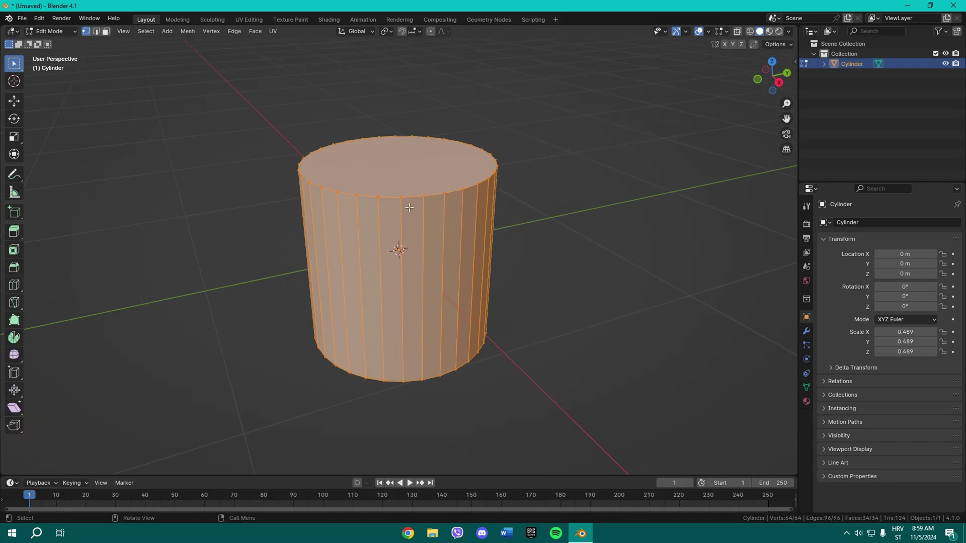
click(106, 32)
key(alt+a)
key(ctrl+r)
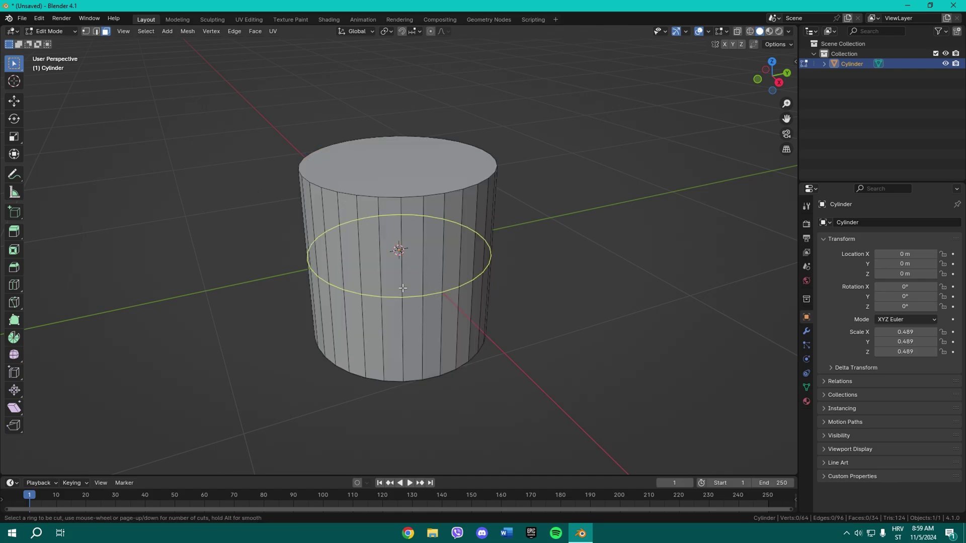
click(377, 281)
click(387, 261)
click(183, 110)
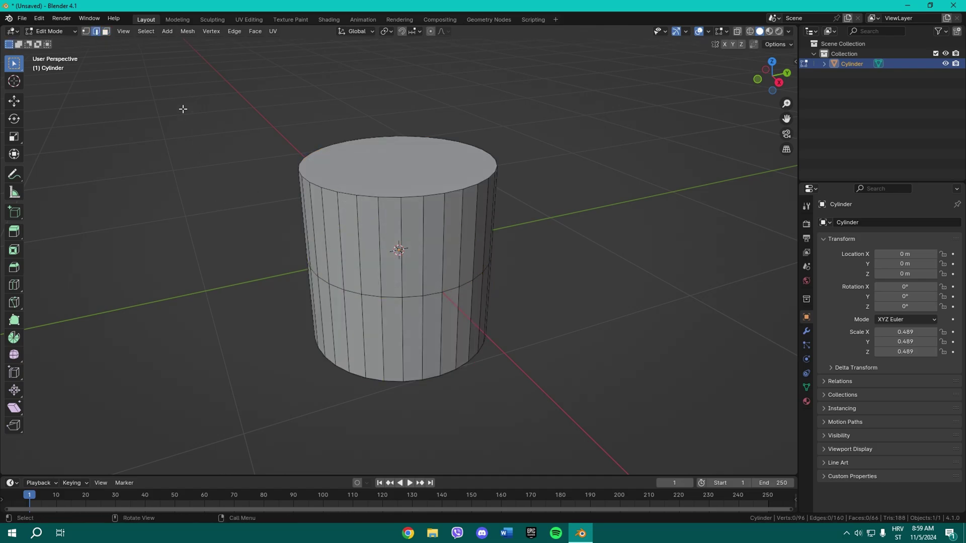
Step: Scale the cylinder's top face down to taper the top
key(3)
click(395, 173)
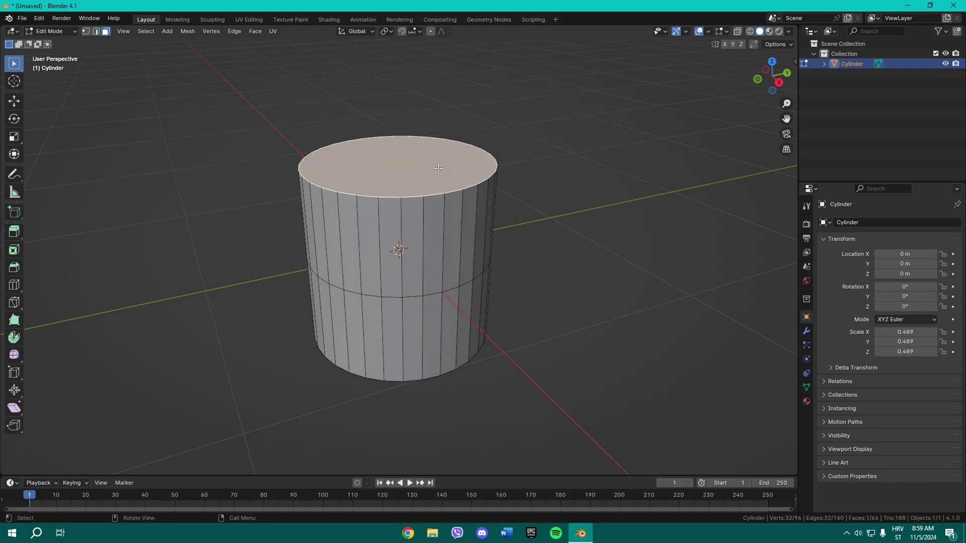
key(s)
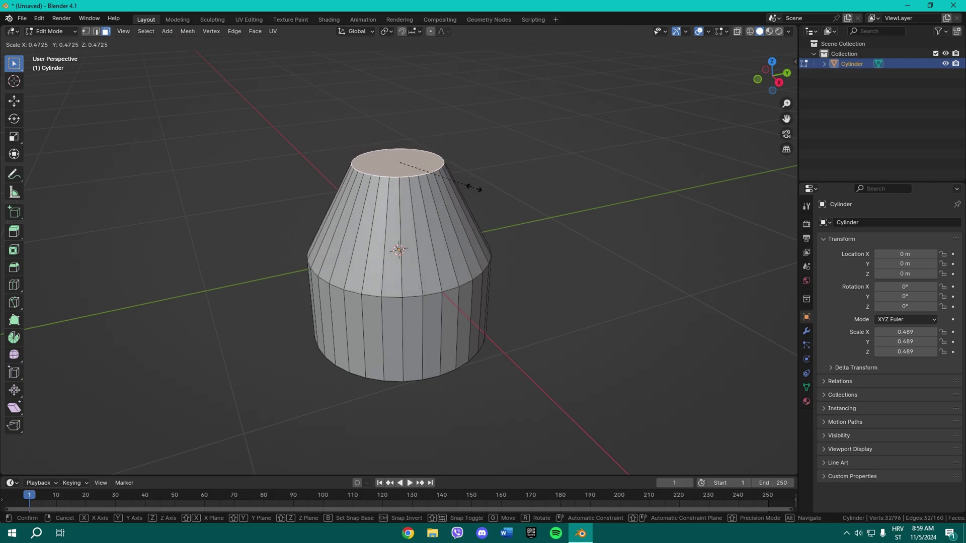
click(479, 196)
Step: Scale the cylinder's bottom face down so the bottom tapers too
middle_drag(498, 348, 420, 358)
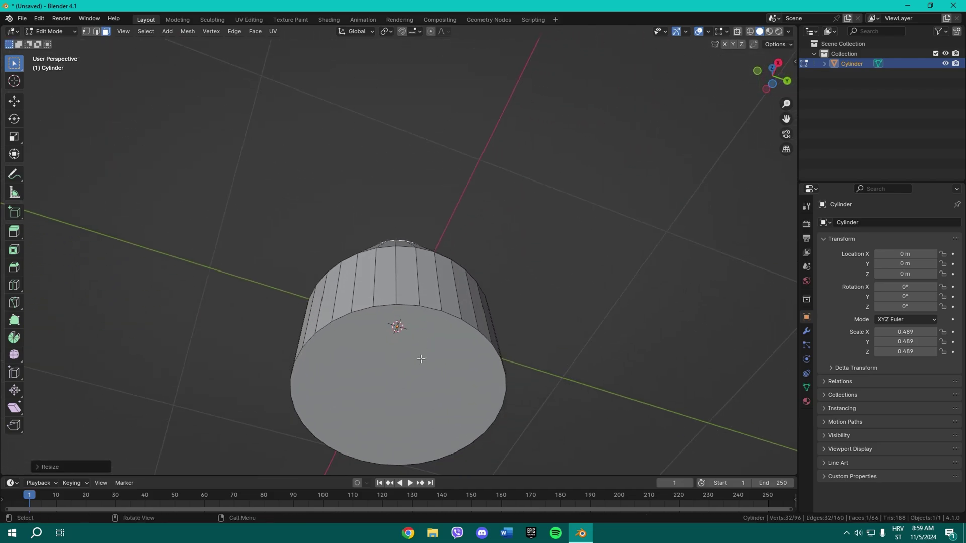
click(421, 359)
key(s)
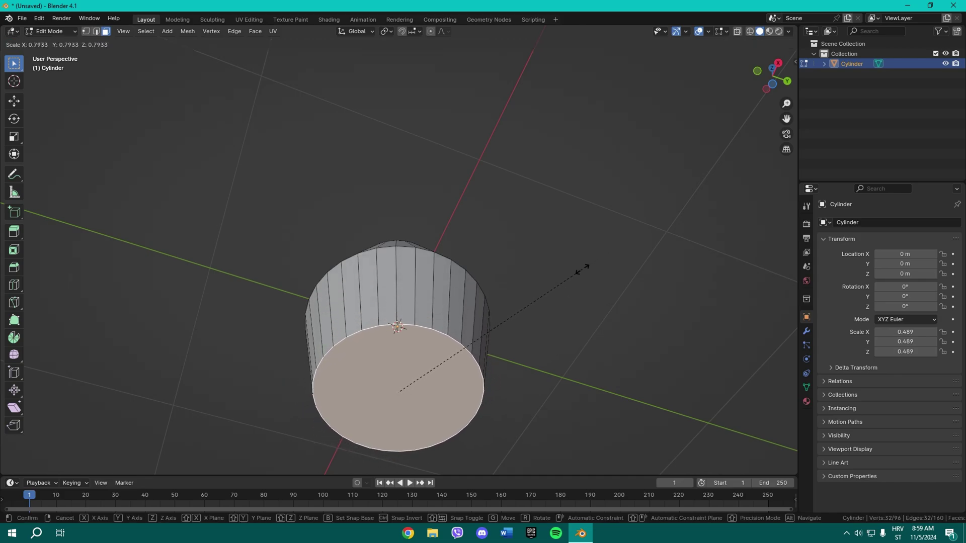
click(570, 274)
middle_drag(570, 273, 507, 232)
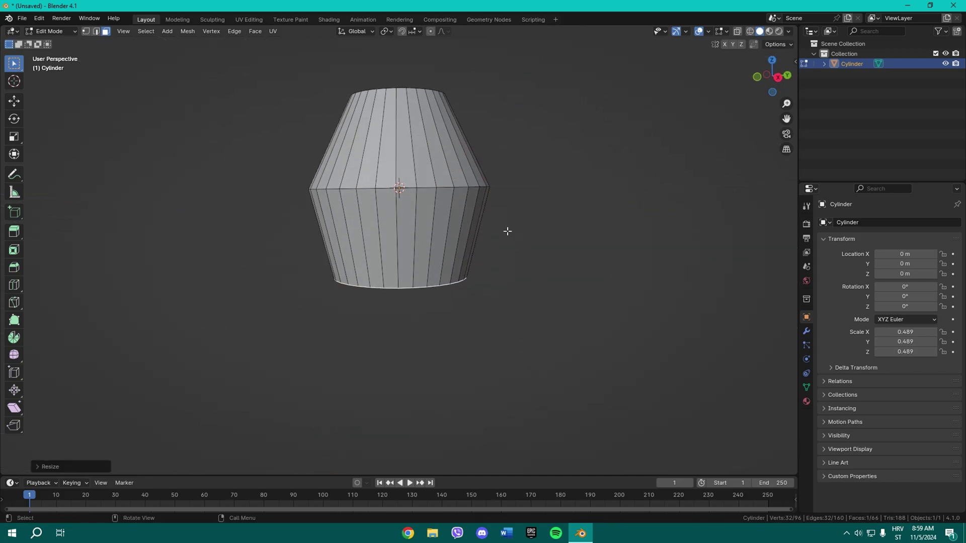
click(139, 63)
Step: Bevel the middle edge loop into a rounded 7-segment band, then return to Object Mode
click(96, 31)
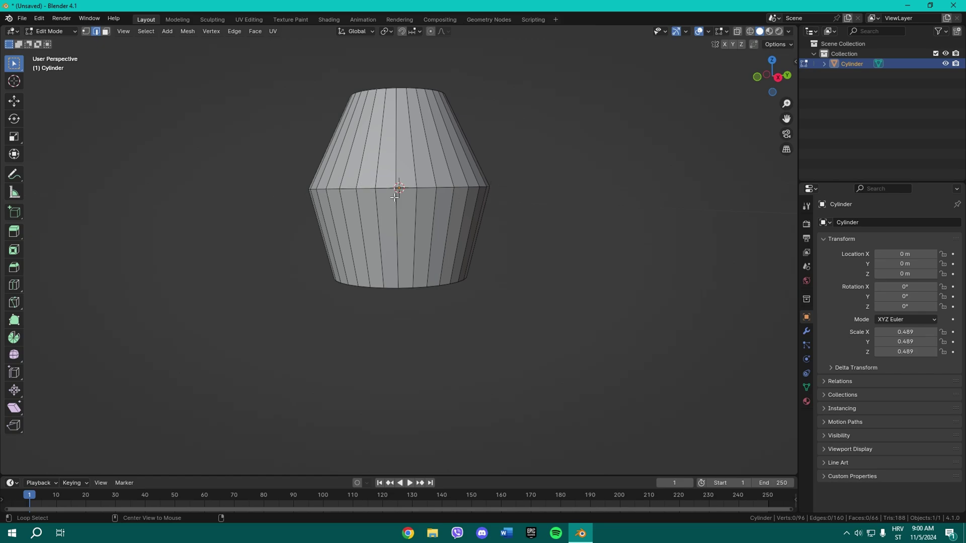
alt+click(365, 189)
middle_drag(364, 188, 399, 185)
middle_drag(412, 150, 489, 237)
middle_drag(431, 263, 438, 230)
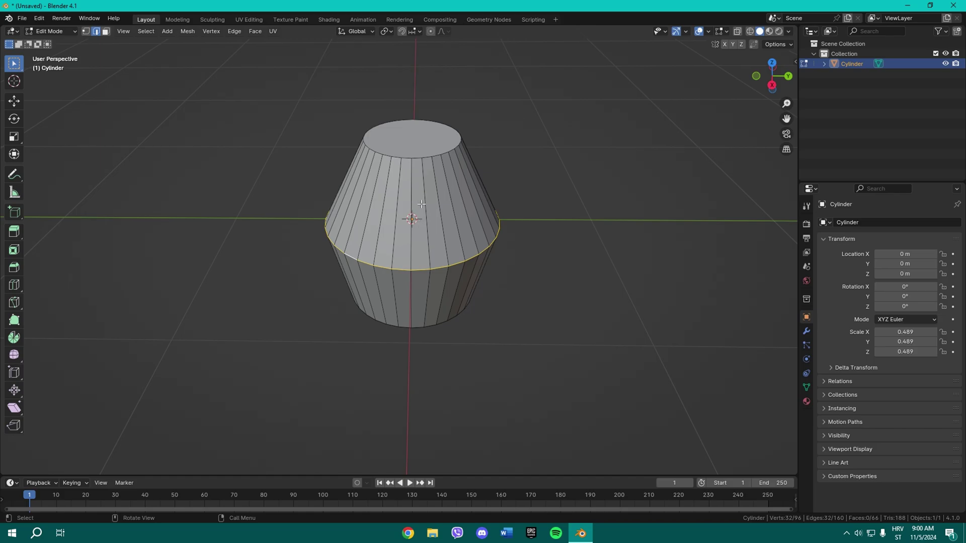
key(ctrl+b)
scroll(447, 266, up, 5)
scroll(448, 266, up, 1)
click(448, 267)
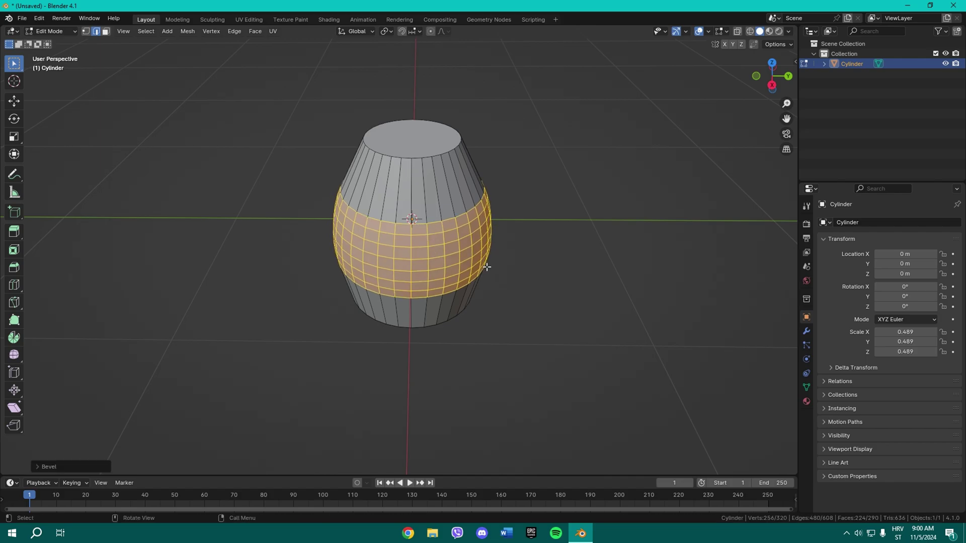
key(Tab)
Step: Apply Shade Smooth by Angle to the vase base
right_click(418, 239)
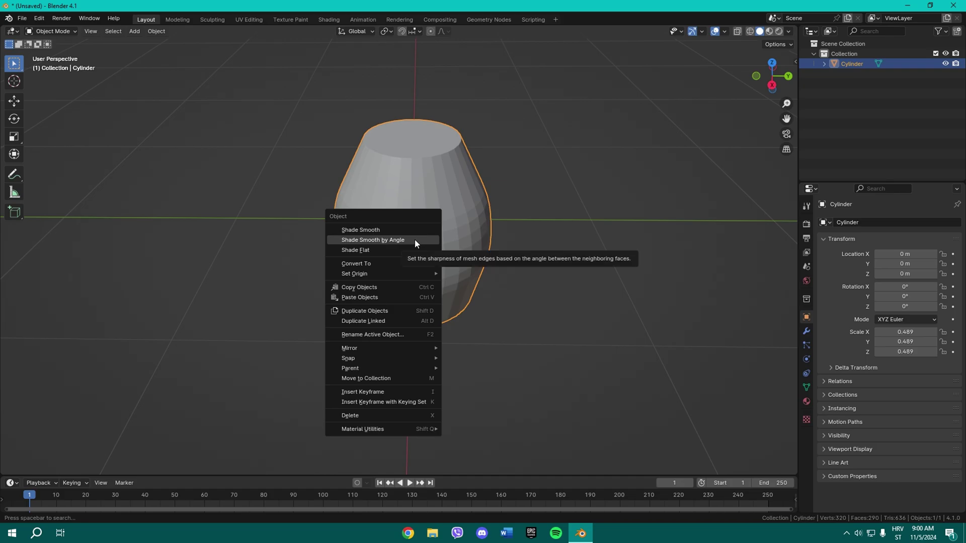
click(414, 240)
right_click(376, 239)
middle_drag(502, 225, 403, 264)
Step: Deselect the vase base and add a second, smaller cylinder
click(156, 32)
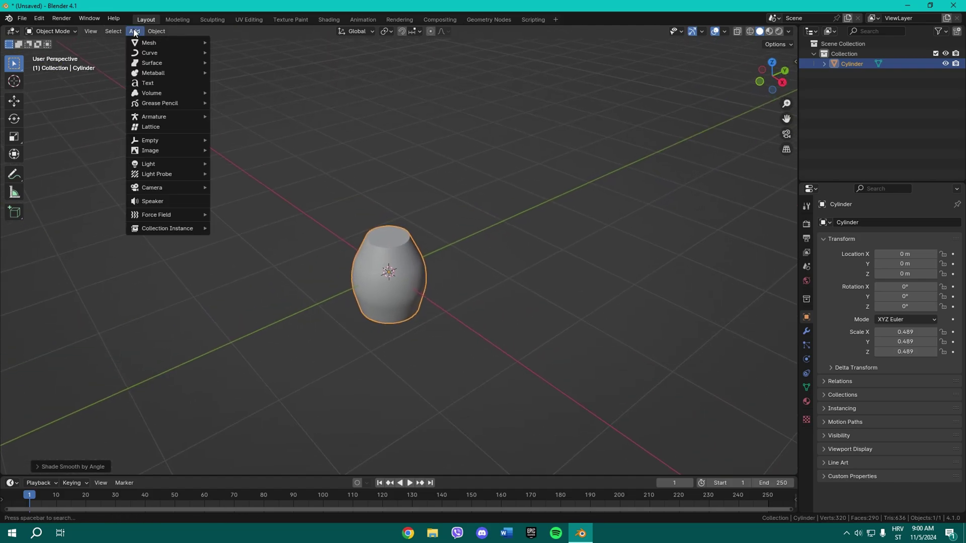
click(370, 91)
click(134, 31)
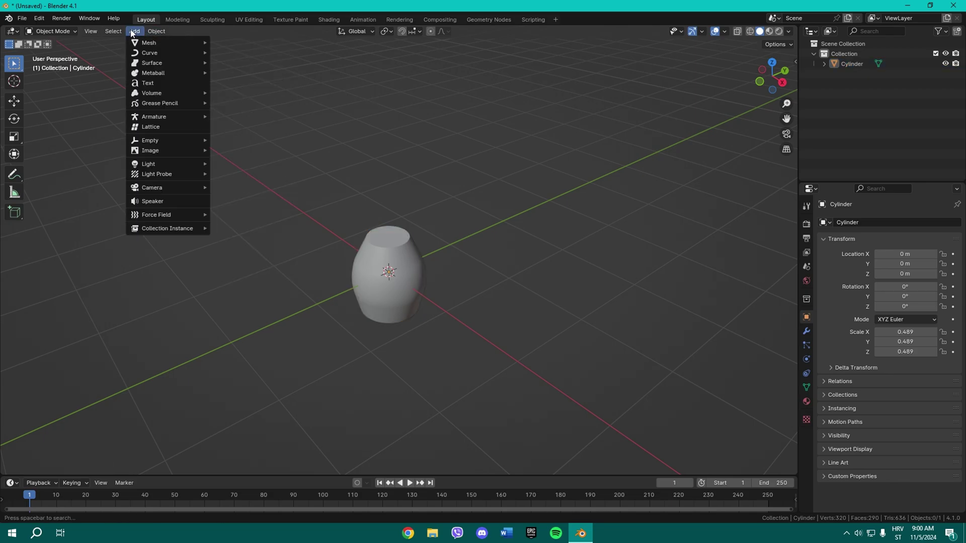
mouse_move(151, 43)
click(246, 92)
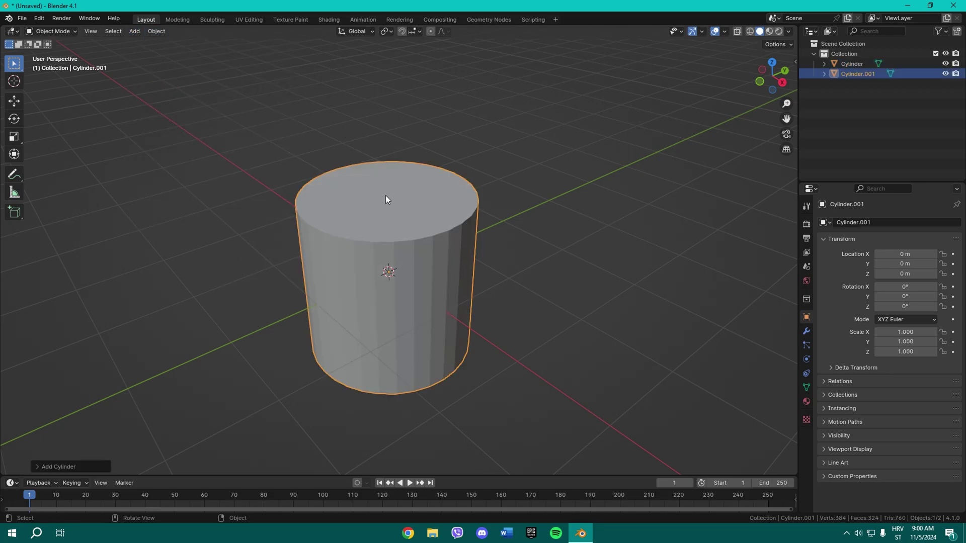
key(s)
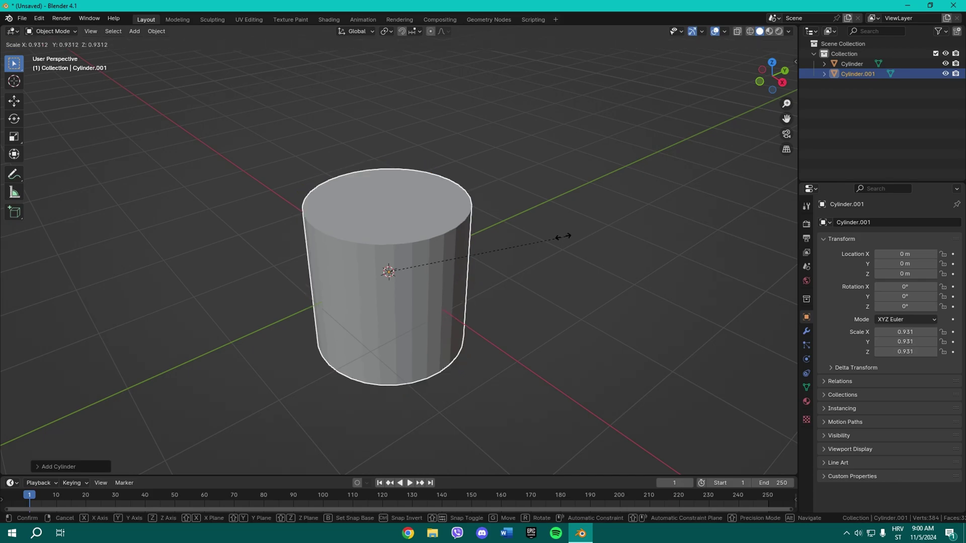
click(459, 239)
Step: Raise the new cylinder to Z 1.1021 m, scale it to 0.353, and enter Edit Mode
key(g)
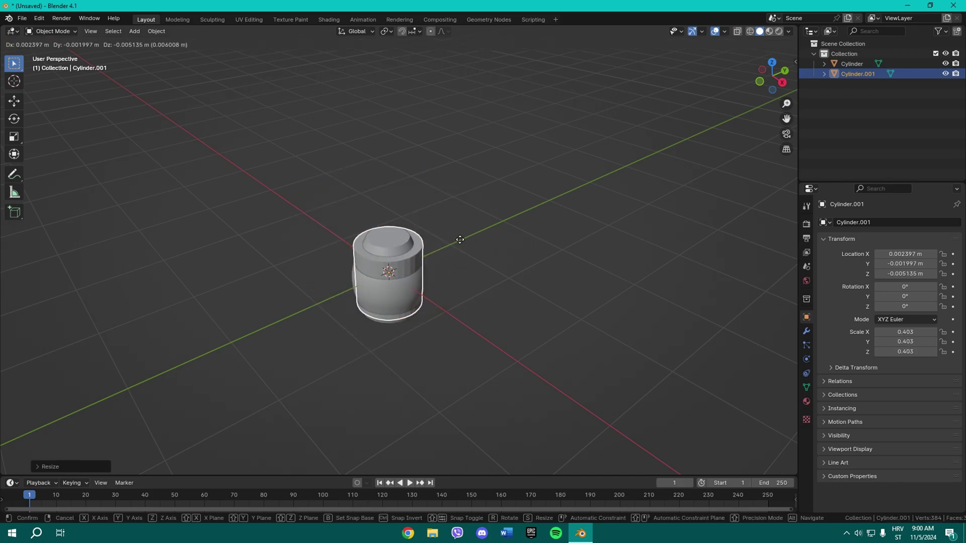
key(z)
click(449, 159)
key(s)
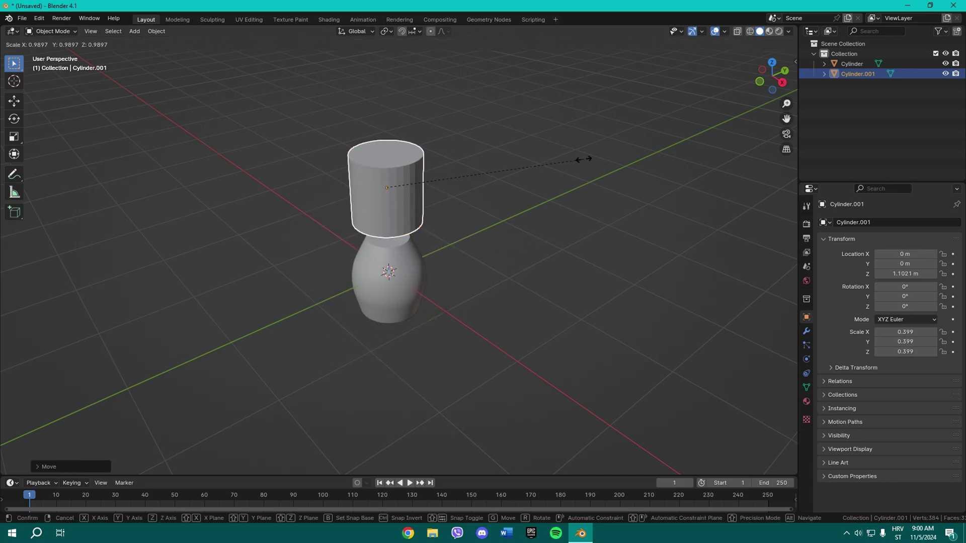
click(500, 170)
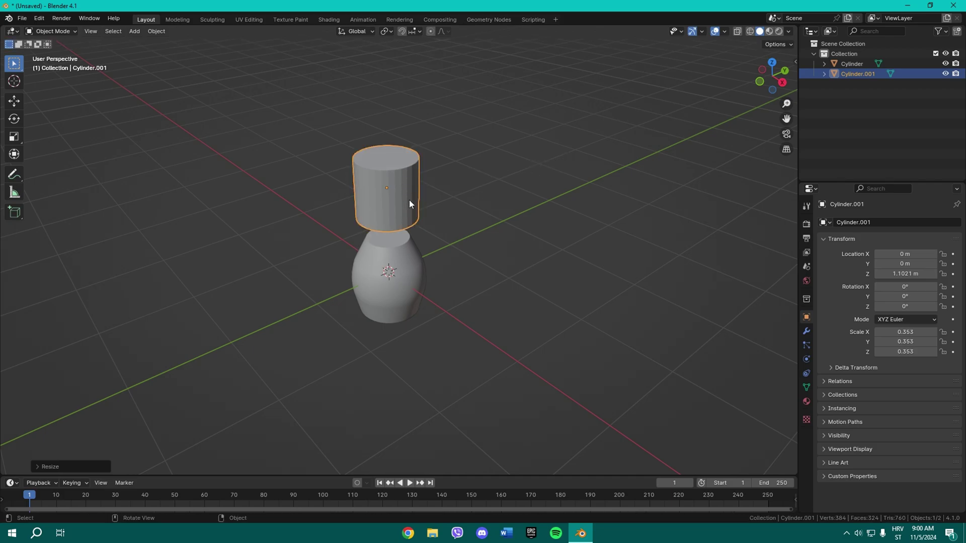
key(Tab)
key(alt+a)
Step: Widen the upper cylinder's bottom face to flare it into a lampshade
click(106, 31)
middle_drag(390, 271, 392, 192)
click(388, 240)
middle_drag(387, 239, 446, 226)
key(s)
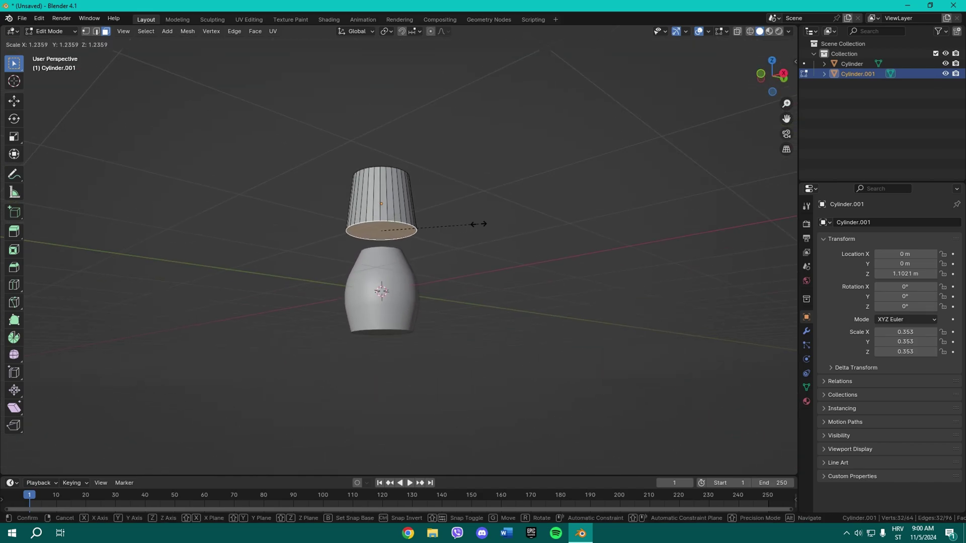
click(558, 220)
Step: Scale the lampshade's top face slightly narrower
middle_drag(558, 220, 460, 224)
middle_drag(398, 163, 395, 125)
click(392, 125)
key(s)
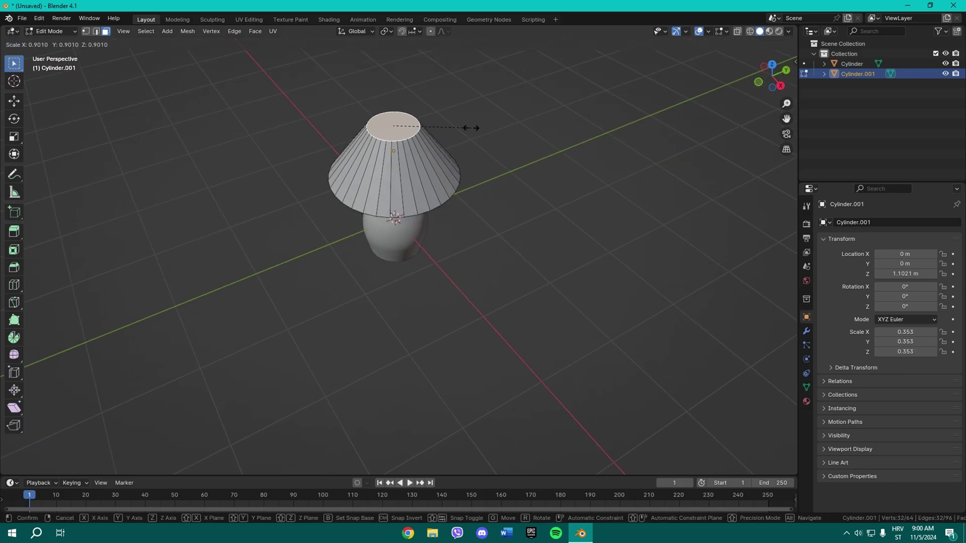
click(476, 127)
click(491, 250)
Step: Delete the shade's top and bottom faces to hollow it, then return to Object Mode
middle_drag(492, 250, 500, 174)
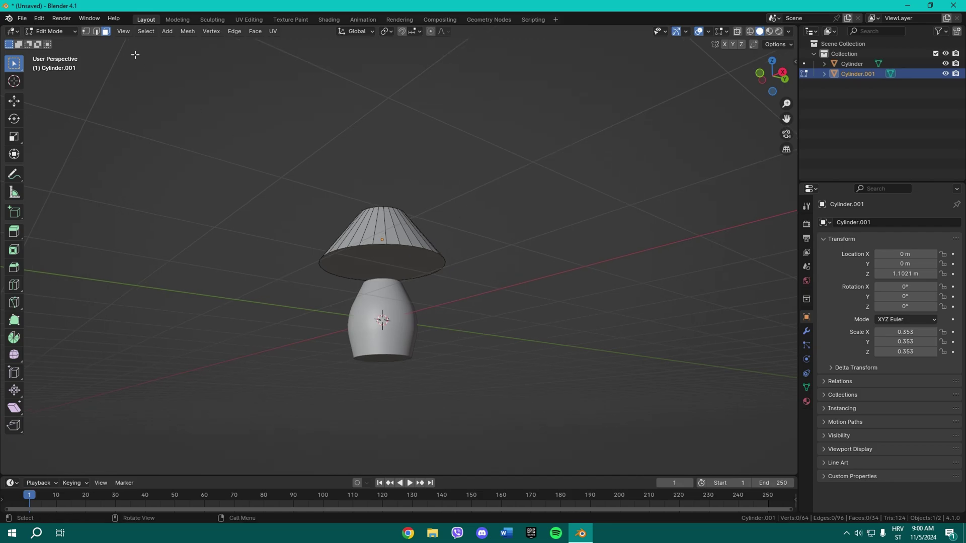
click(407, 270)
middle_drag(407, 270, 420, 297)
shift+click(373, 122)
key(x)
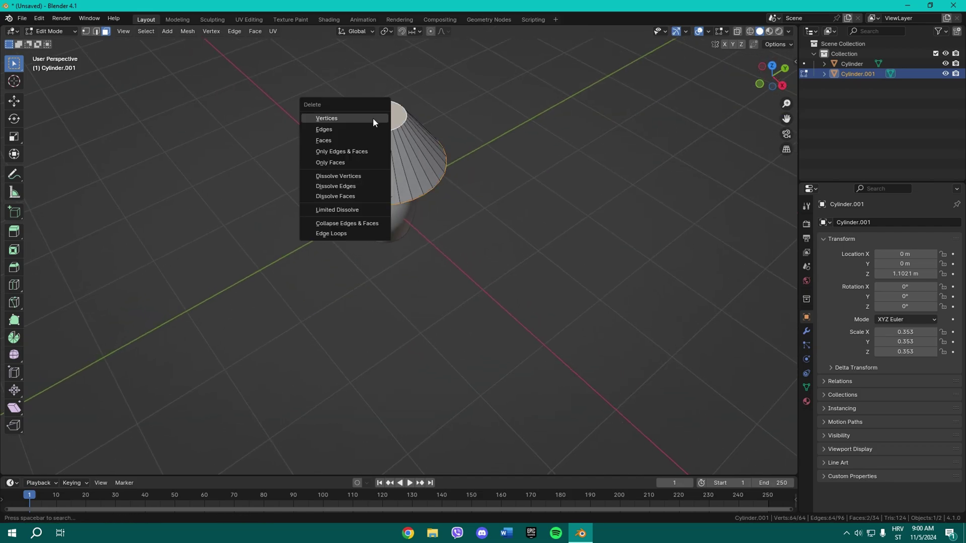
click(337, 145)
middle_drag(337, 145, 270, 115)
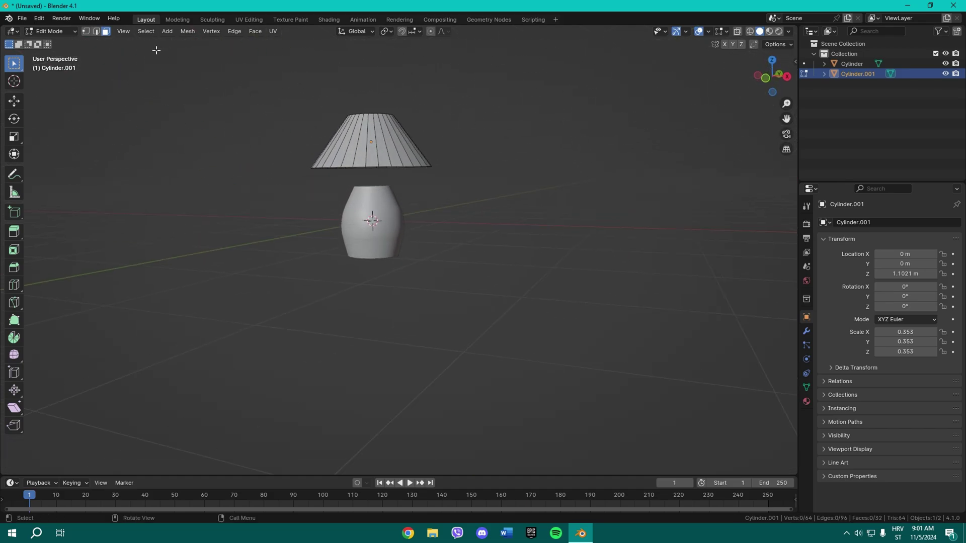
key(Tab)
click(214, 115)
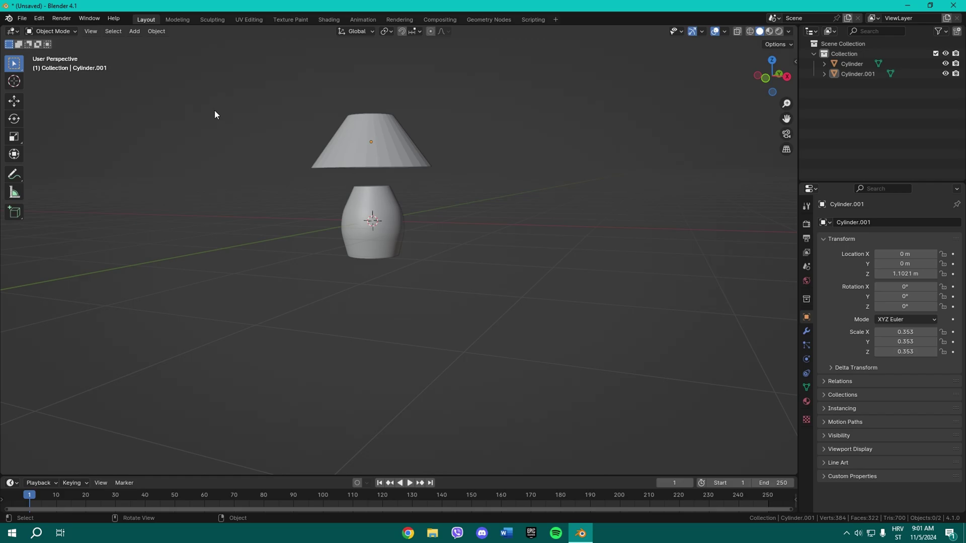
Step: Apply Shade Smooth by Angle to the lampshade
click(367, 155)
right_click(367, 155)
click(369, 156)
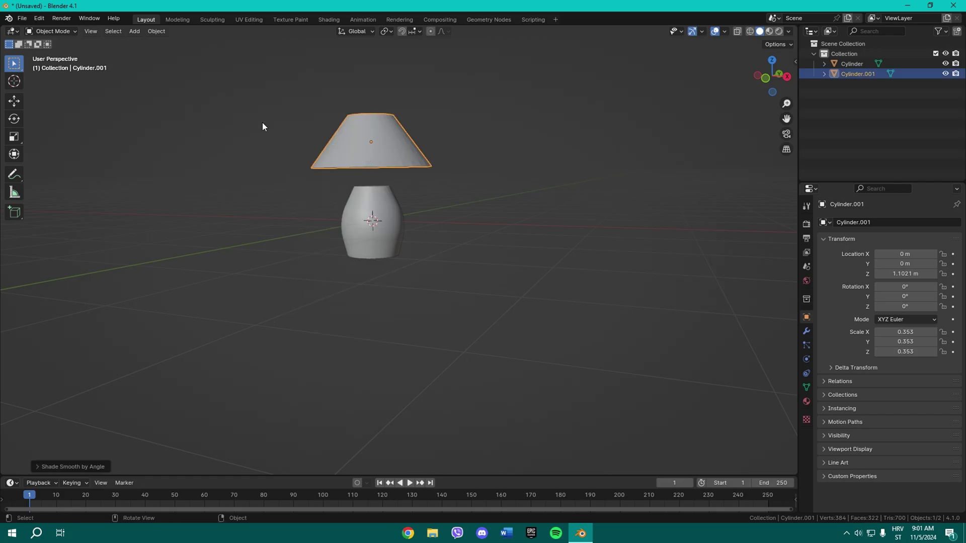
click(157, 32)
click(135, 32)
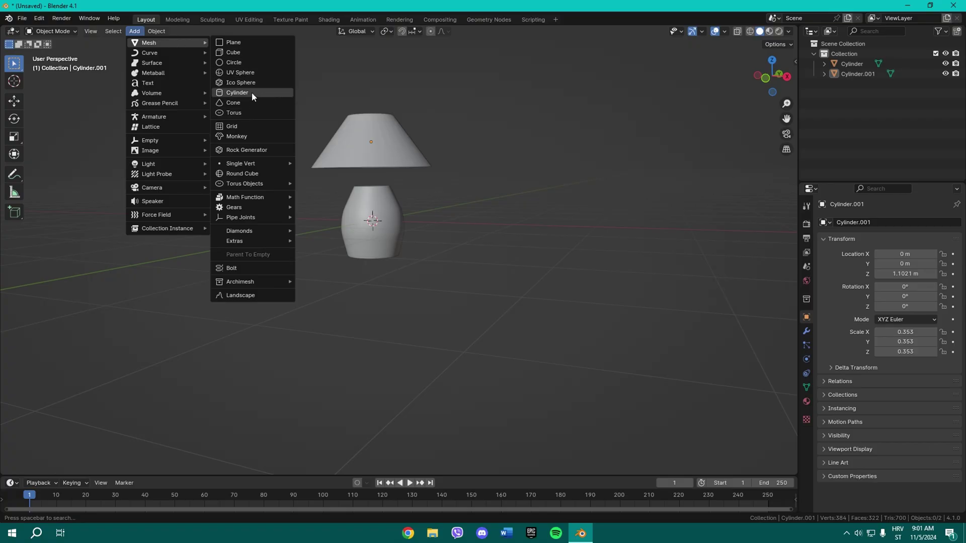
Step: Add a third cylinder shrunk to 0.153 and raise it to 1.1107 m
click(251, 92)
key(s)
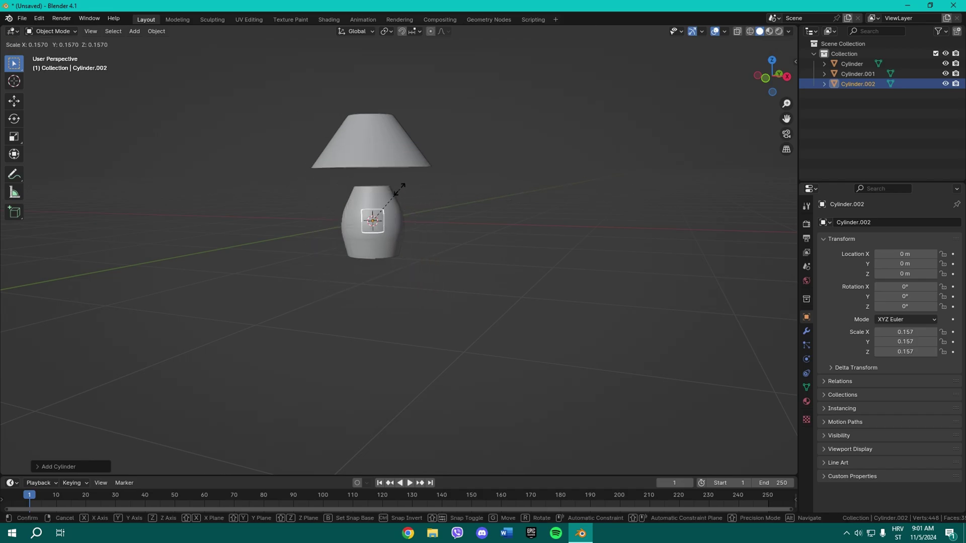
click(393, 192)
middle_drag(67, 153, 32, 133)
click(13, 102)
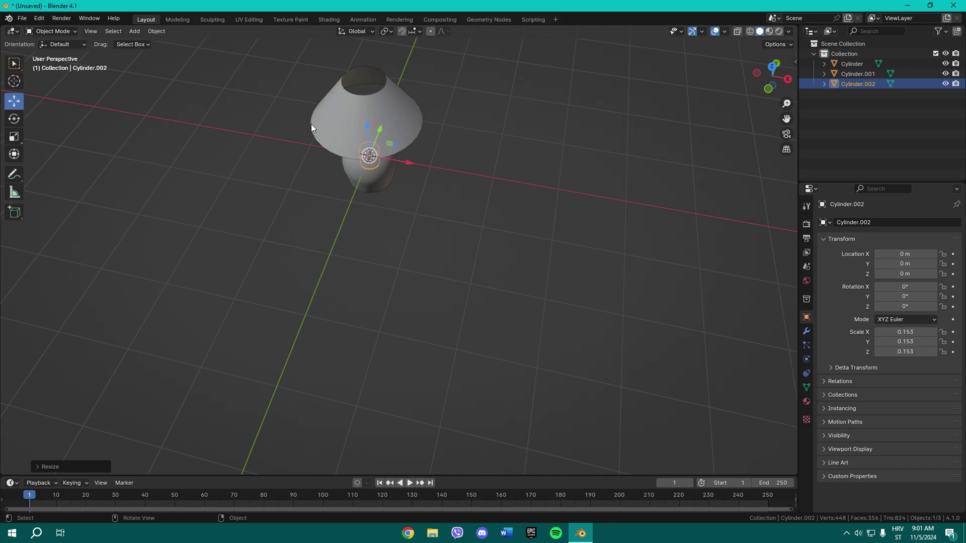
drag(364, 124, 318, 91)
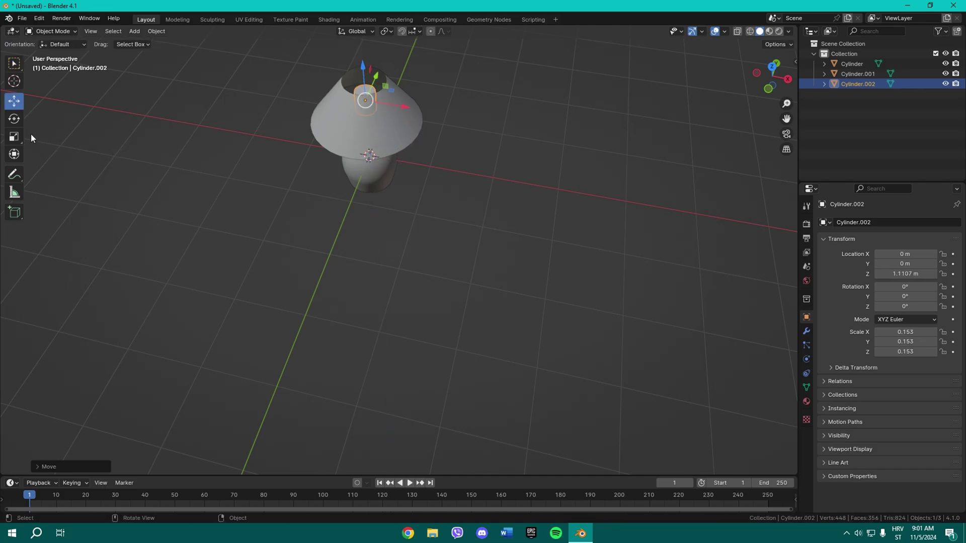
click(14, 136)
Step: In top view, thin the cylinder horizontally to 0.063
middle_drag(388, 93, 402, 224)
key(KP_7)
scroll(396, 190, up, 3)
key(s)
key(shift+z)
click(353, 188)
Step: Stretch the stem's height to 0.412 and lower it to Z 0.73392 m
middle_drag(509, 232, 445, 132)
key(s)
key(z)
click(503, 137)
key(g)
key(z)
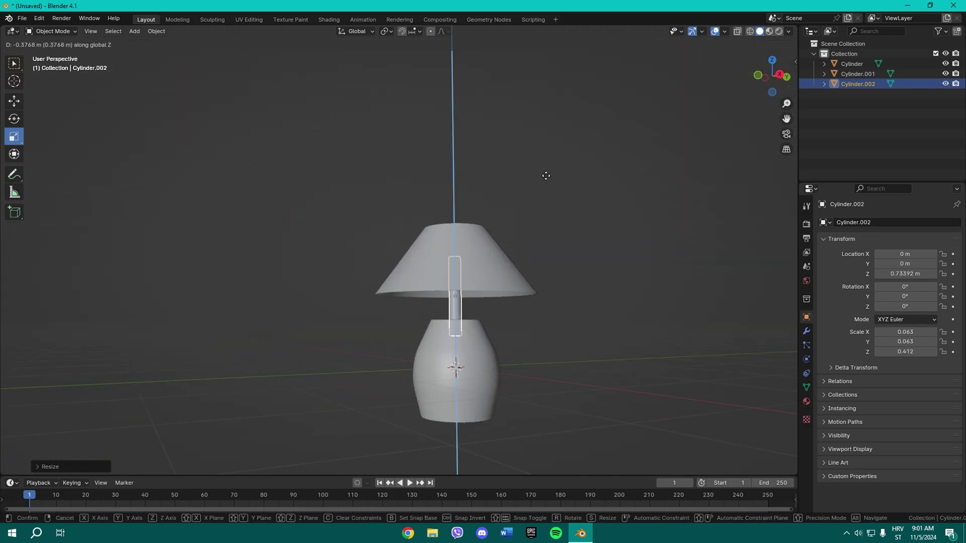
click(548, 181)
click(590, 206)
middle_drag(559, 206, 372, 301)
Step: Add an ico sphere with 3 subdivisions for the bulb
click(138, 32)
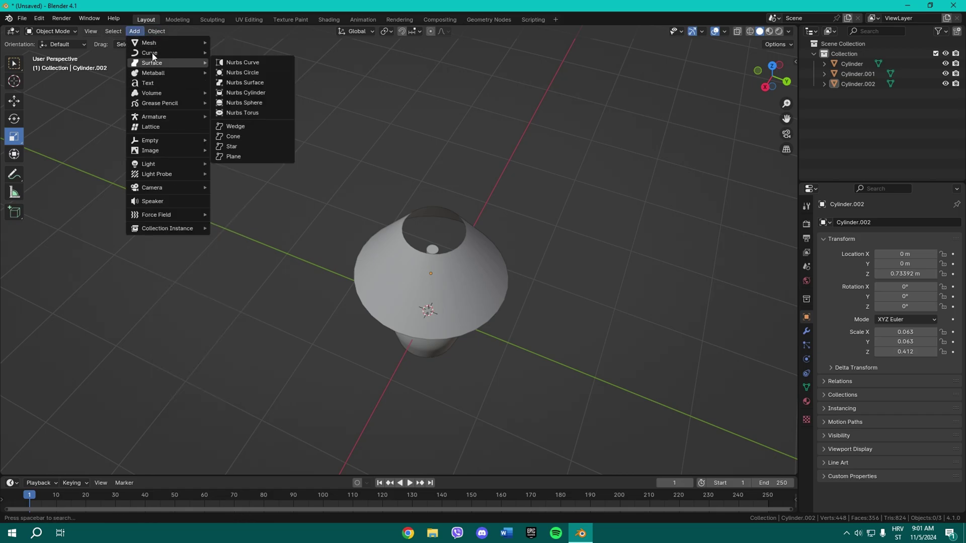
mouse_move(165, 137)
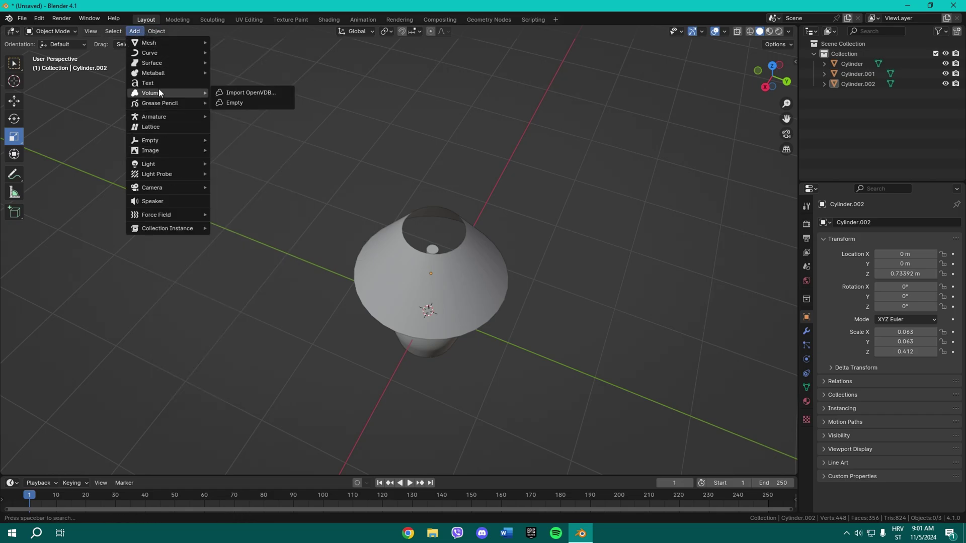
mouse_move(160, 47)
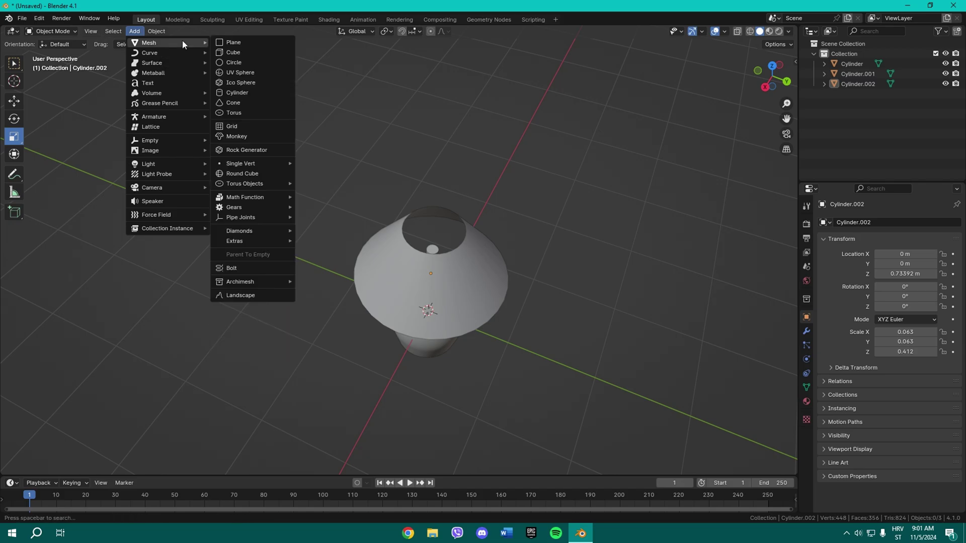
click(250, 83)
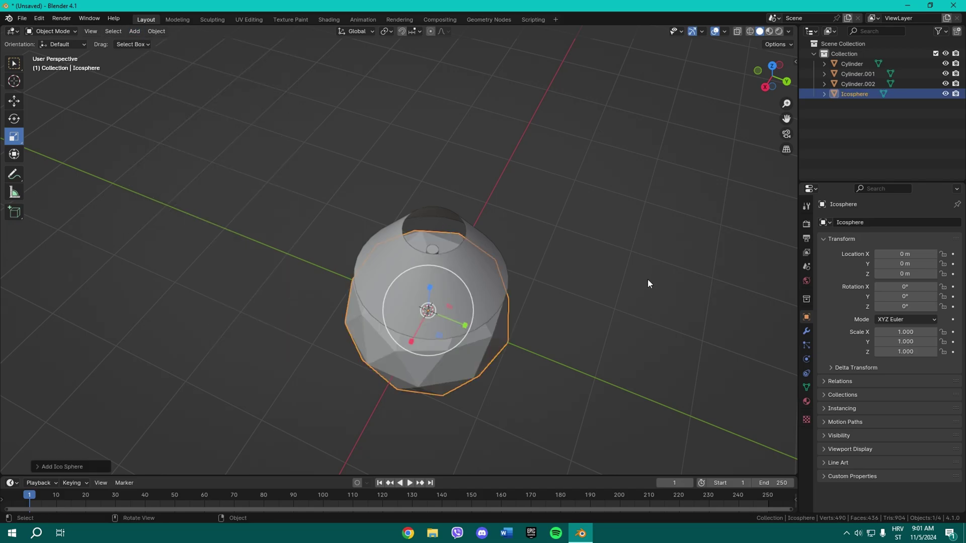
click(88, 467)
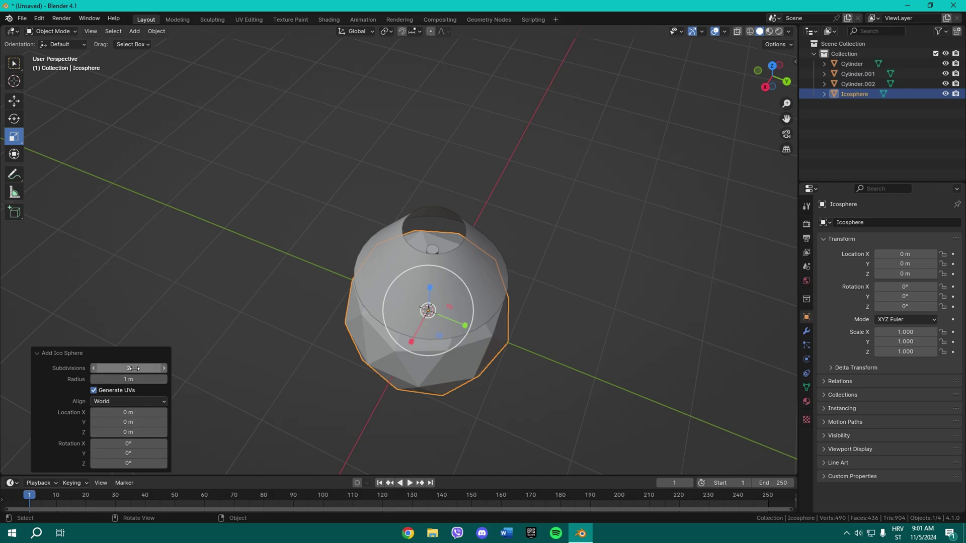
drag(128, 368, 133, 368)
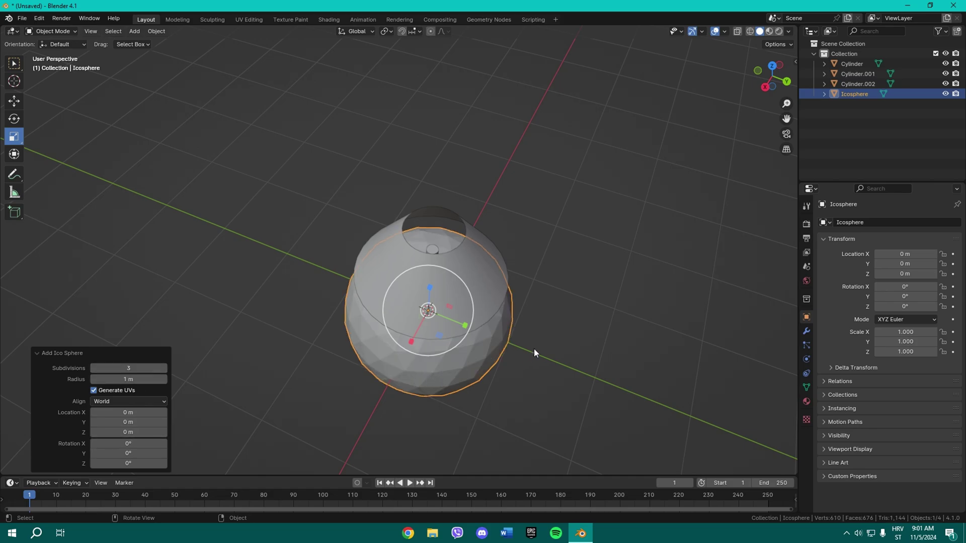
Step: Scale the sphere to 0.198, raise it to 1.195 m, then shrink it to 0.115
key(s)
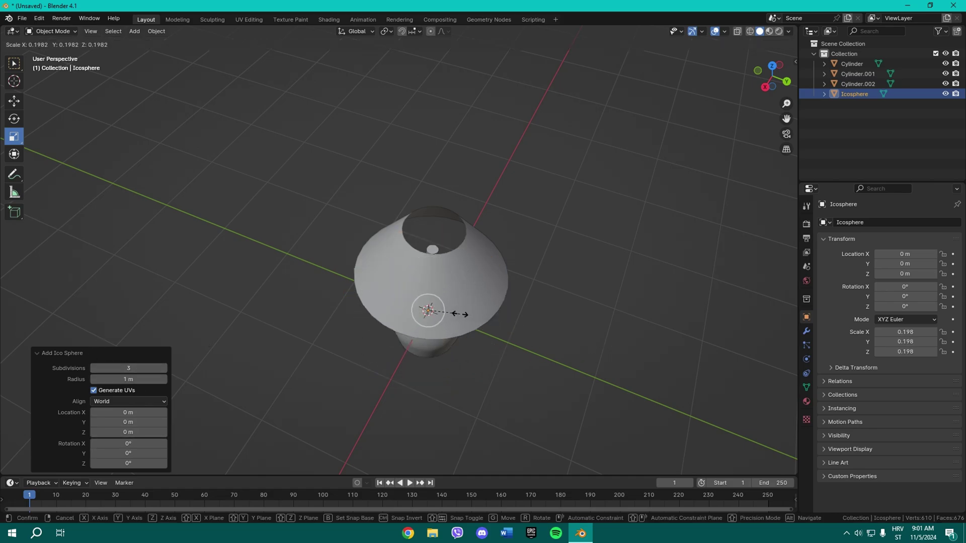
click(444, 320)
key(g)
key(z)
click(563, 251)
key(s)
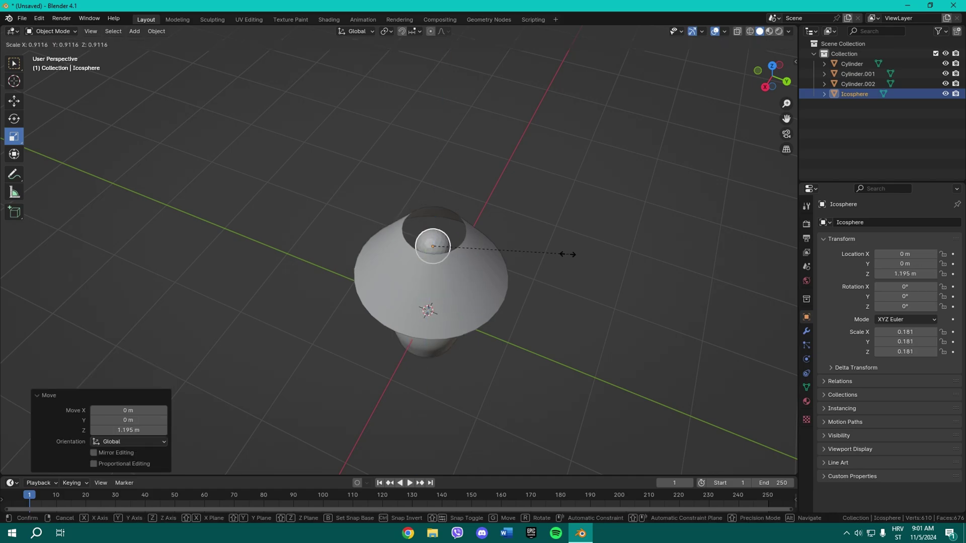
click(520, 257)
click(467, 366)
middle_drag(467, 366, 508, 300)
middle_drag(450, 317, 404, 280)
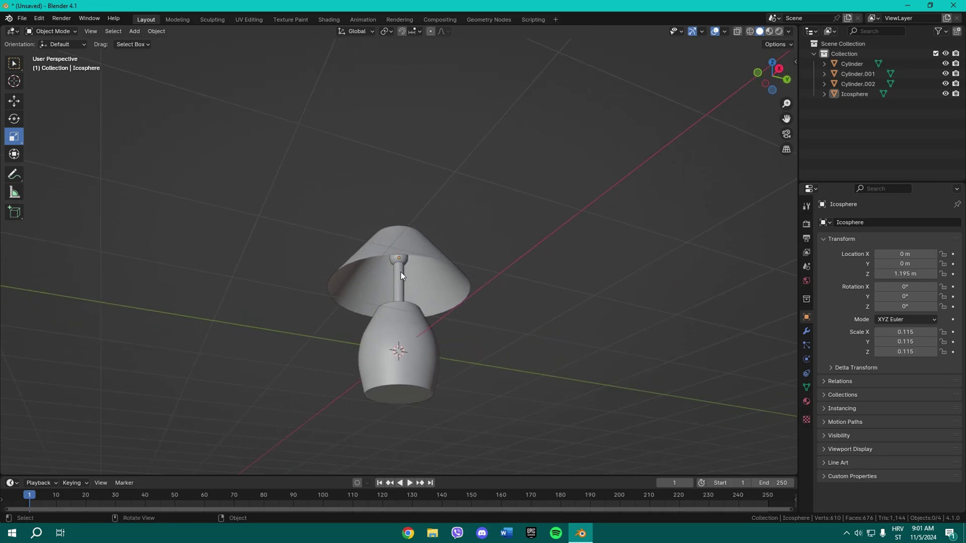
Step: Apply Shade Smooth by Angle to the stem and the sphere bulb
click(401, 275)
scroll(404, 270, up, 4)
right_click(406, 301)
click(402, 302)
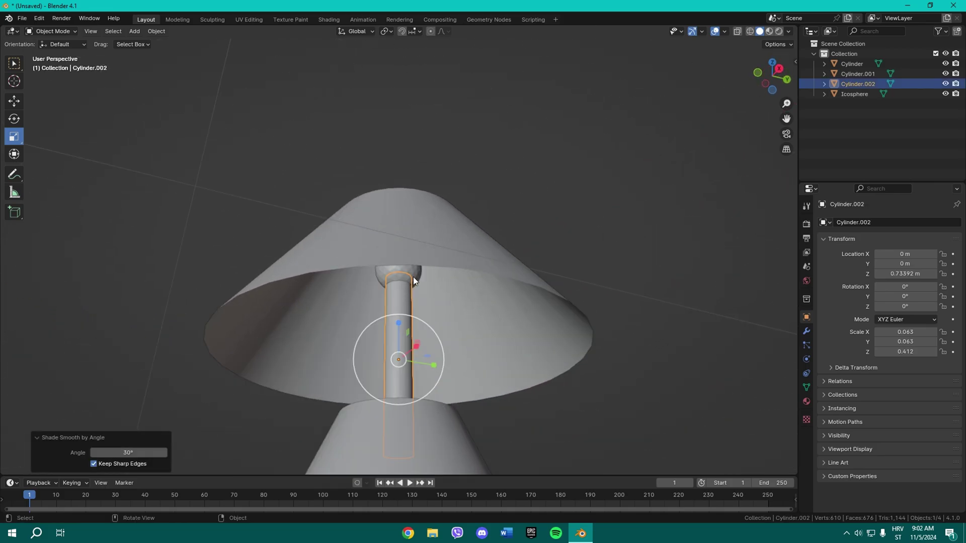
click(413, 276)
right_click(412, 269)
click(413, 270)
scroll(470, 318, down, 4)
Step: Box-select the base, stem, shade and bulb and join them into one object
middle_drag(470, 318, 489, 358)
scroll(472, 347, down, 2)
drag(488, 390, 304, 207)
scroll(380, 272, up, 4)
right_click(379, 272)
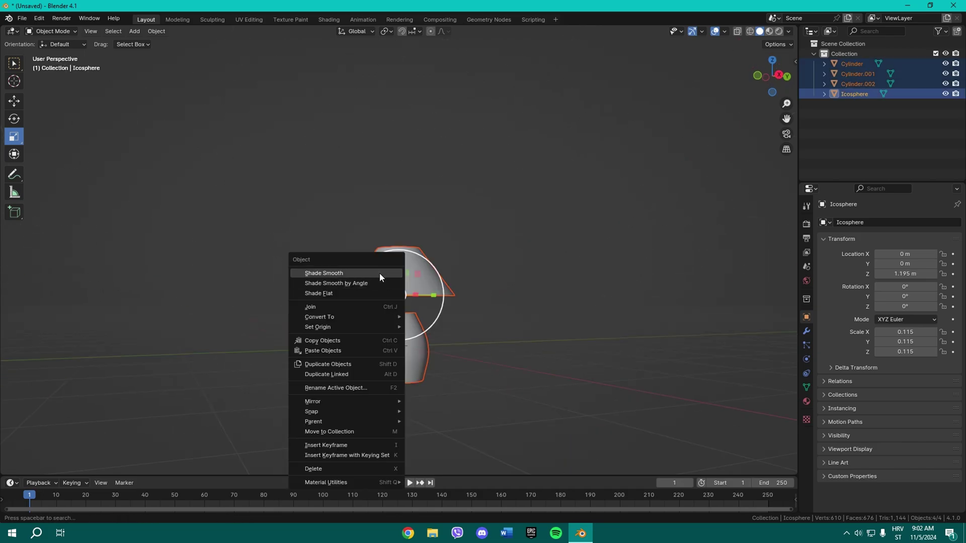
click(330, 307)
Step: Deselect the joined lamp and inspect it from a higher angle
click(479, 308)
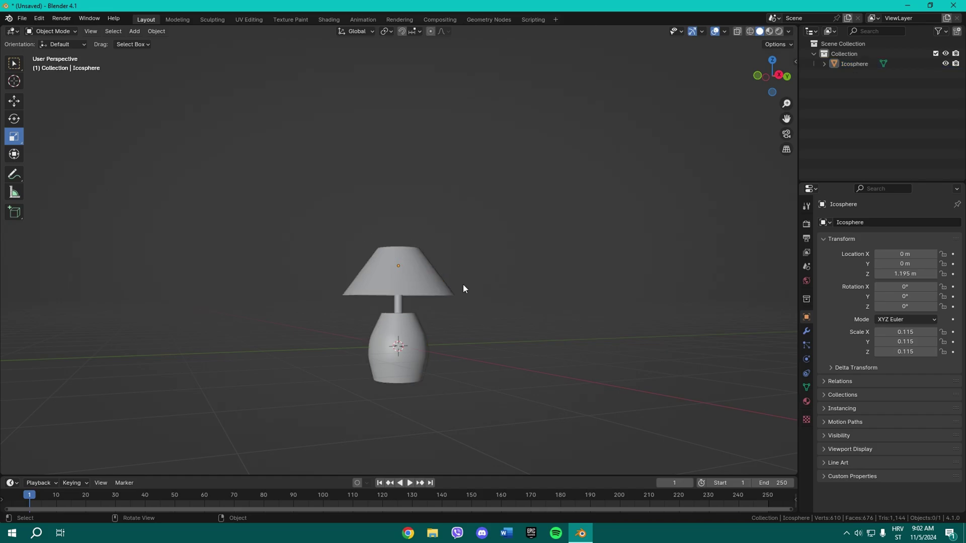
scroll(463, 285, down, 2)
middle_drag(464, 285, 469, 310)
scroll(608, 285, up, 5)
scroll(546, 338, down, 2)
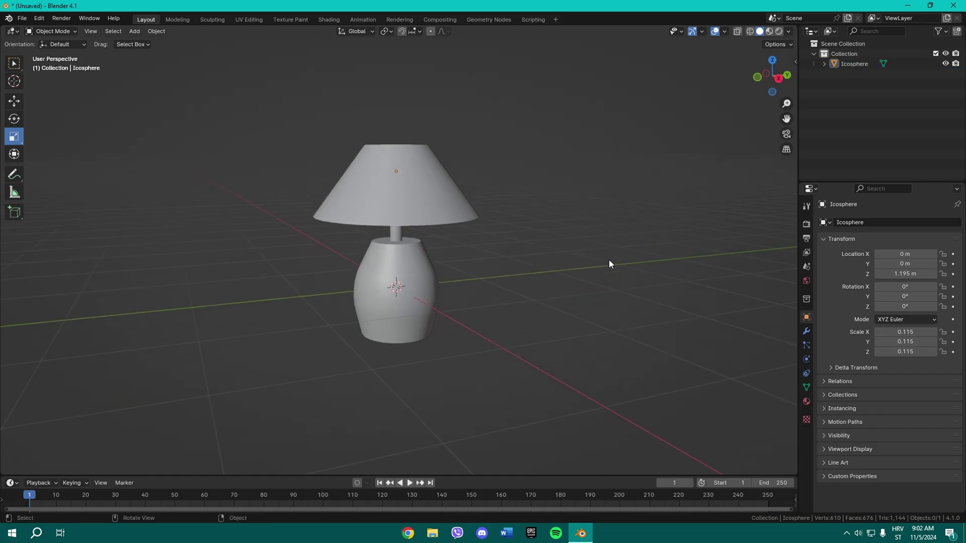
scroll(743, 290, down, 1)
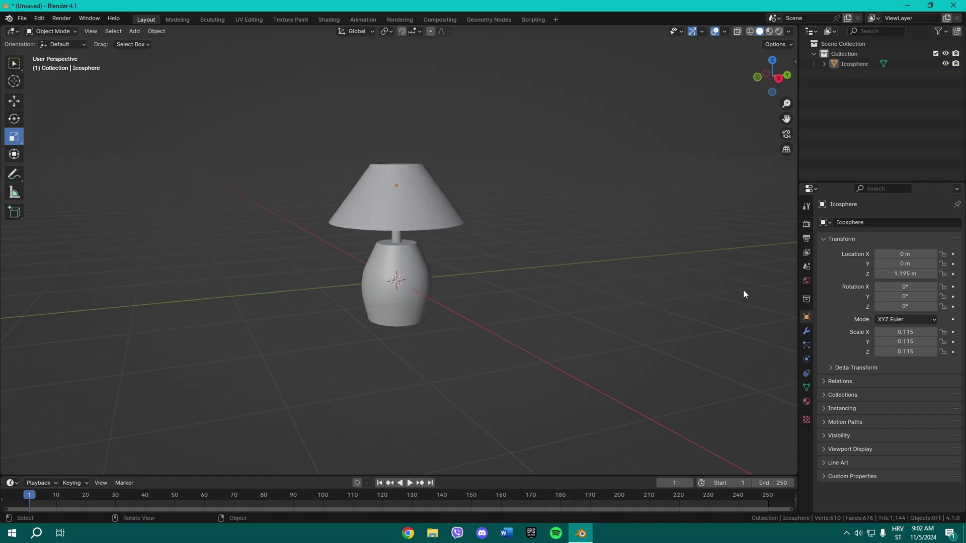